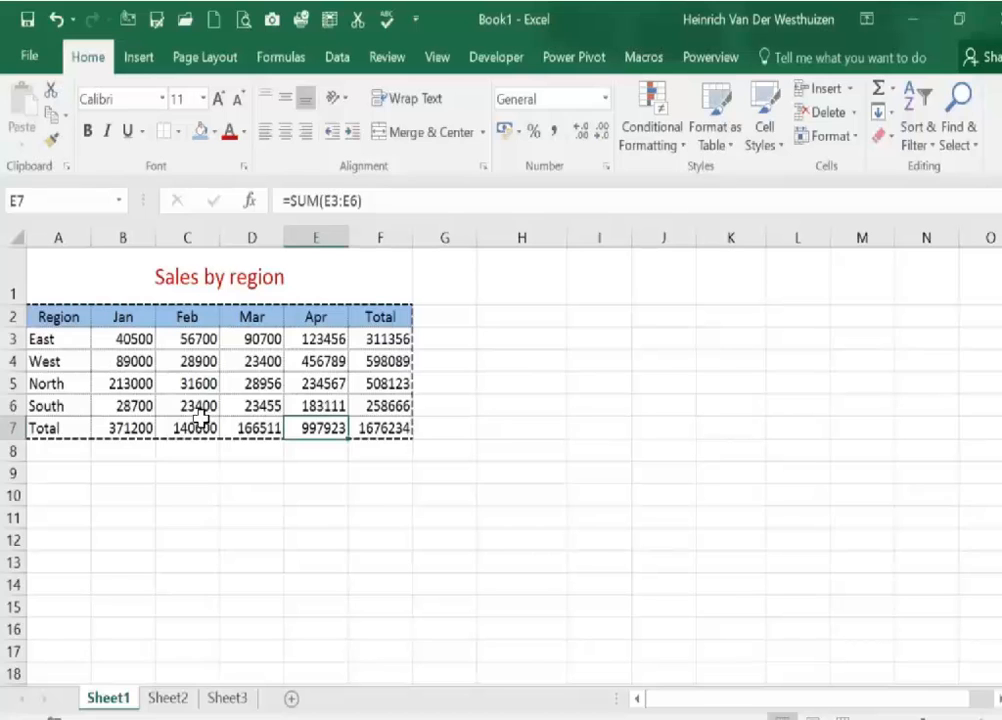
Apply the comma number format to the sales figures and totals in B3:F7
drag(121, 338, 383, 430)
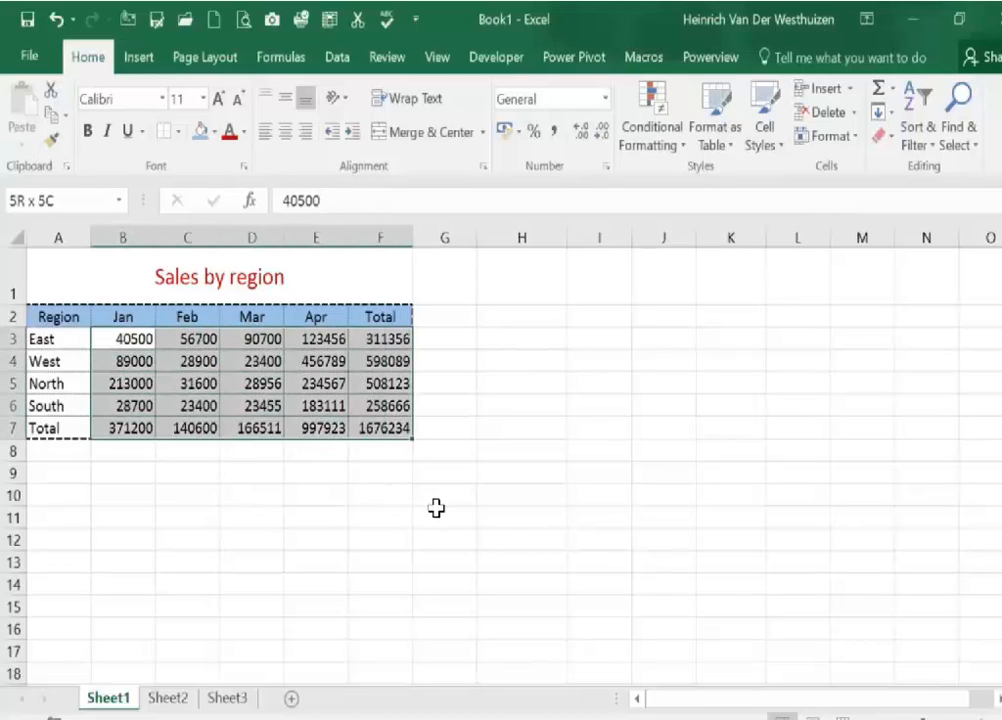
click(552, 131)
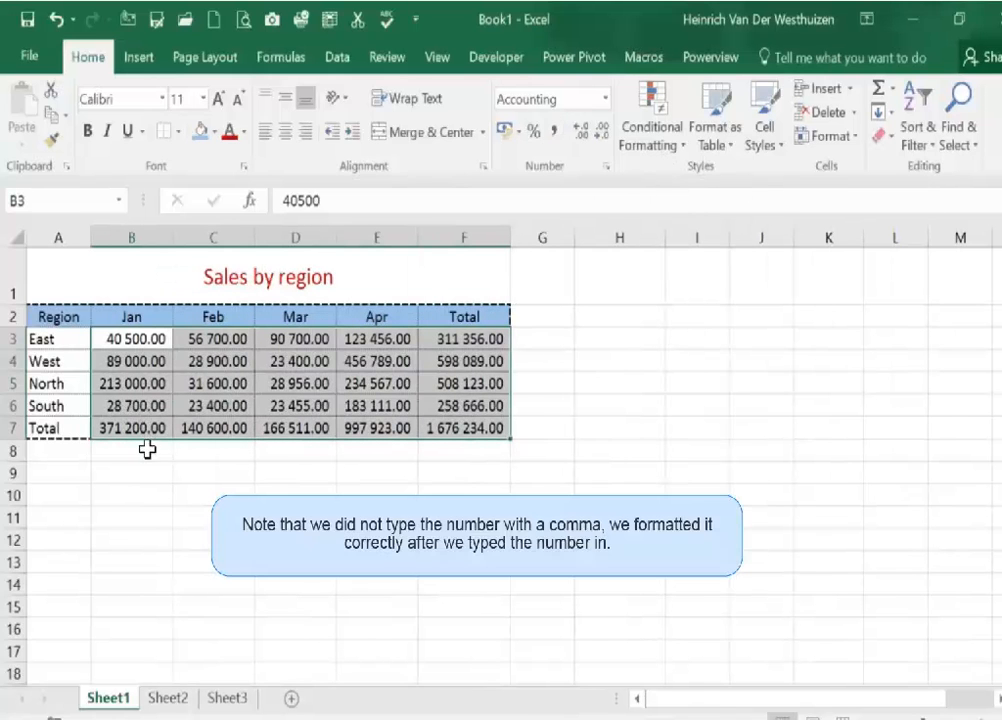
Format the totals in B7:F7 as Accounting with the $ English (Canada) symbol, and return them to the comma format
drag(140, 428, 470, 428)
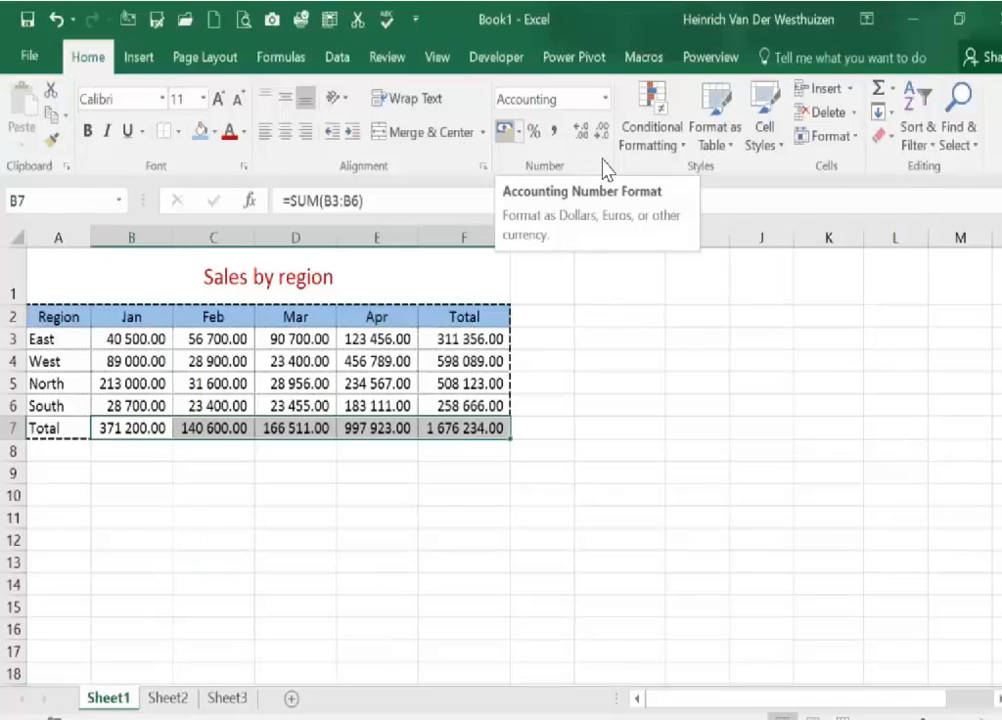
click(505, 131)
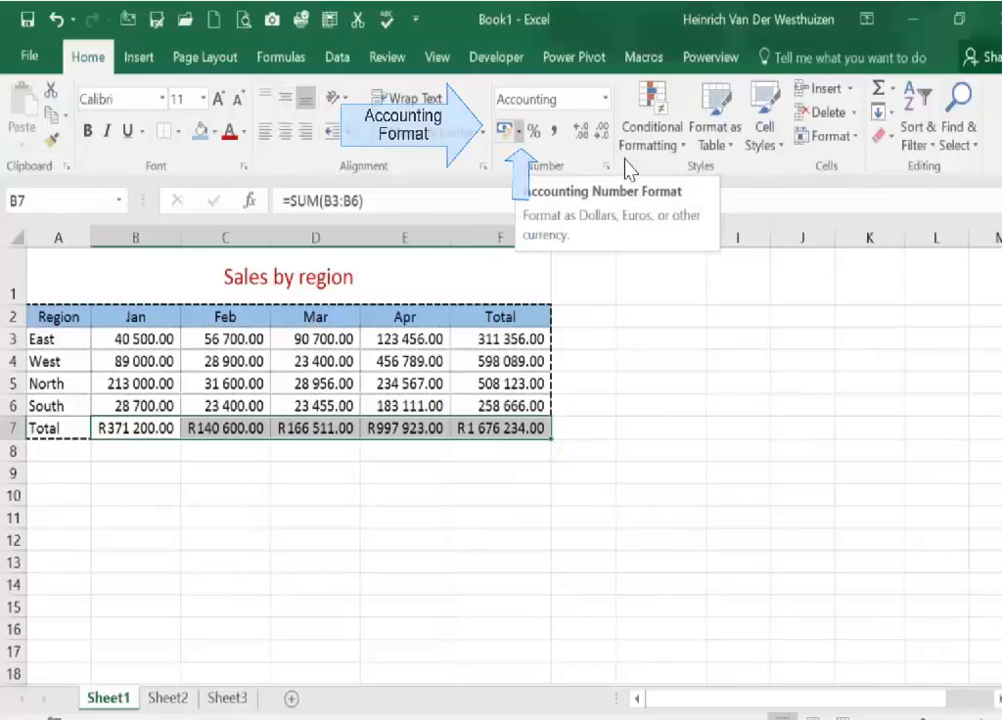
click(519, 131)
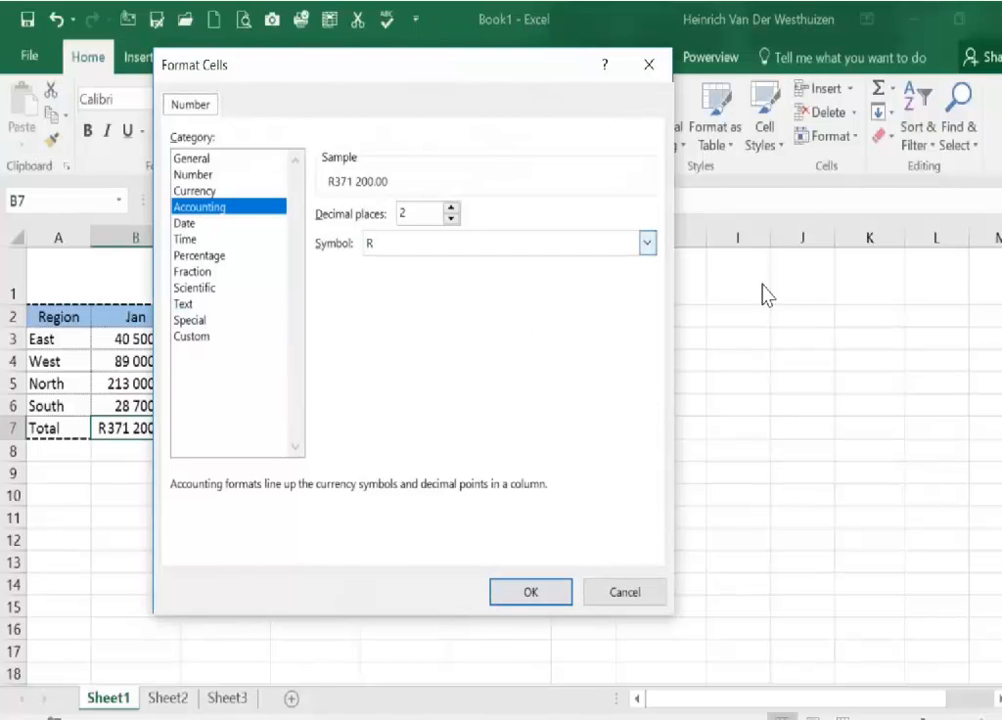
click(647, 243)
scroll(778, 365, down, 20)
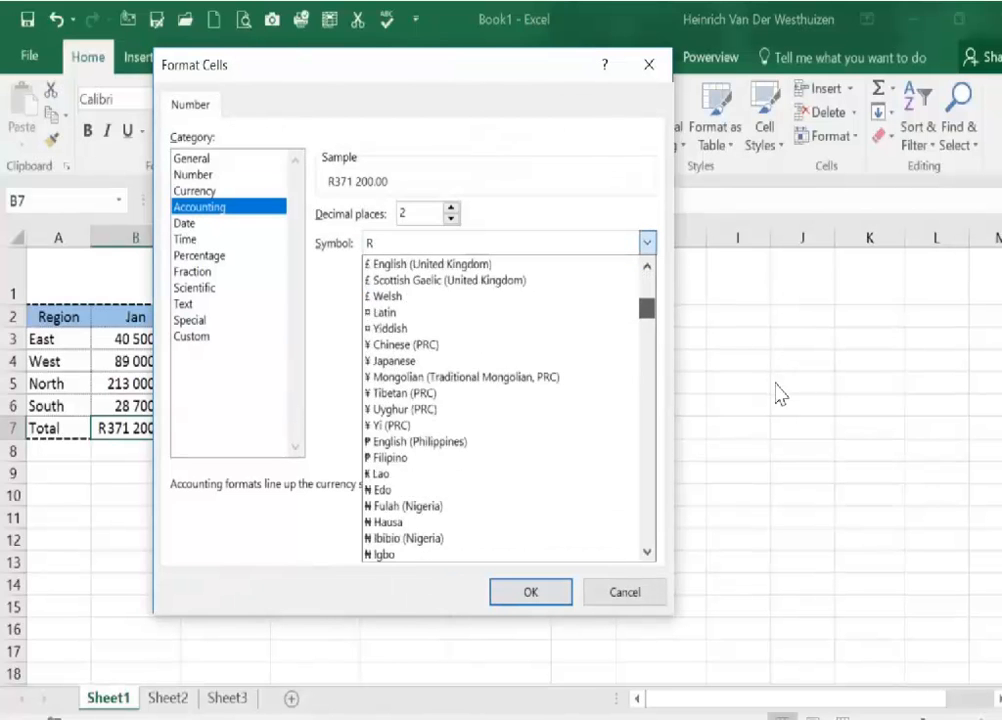
scroll(759, 430, down, 20)
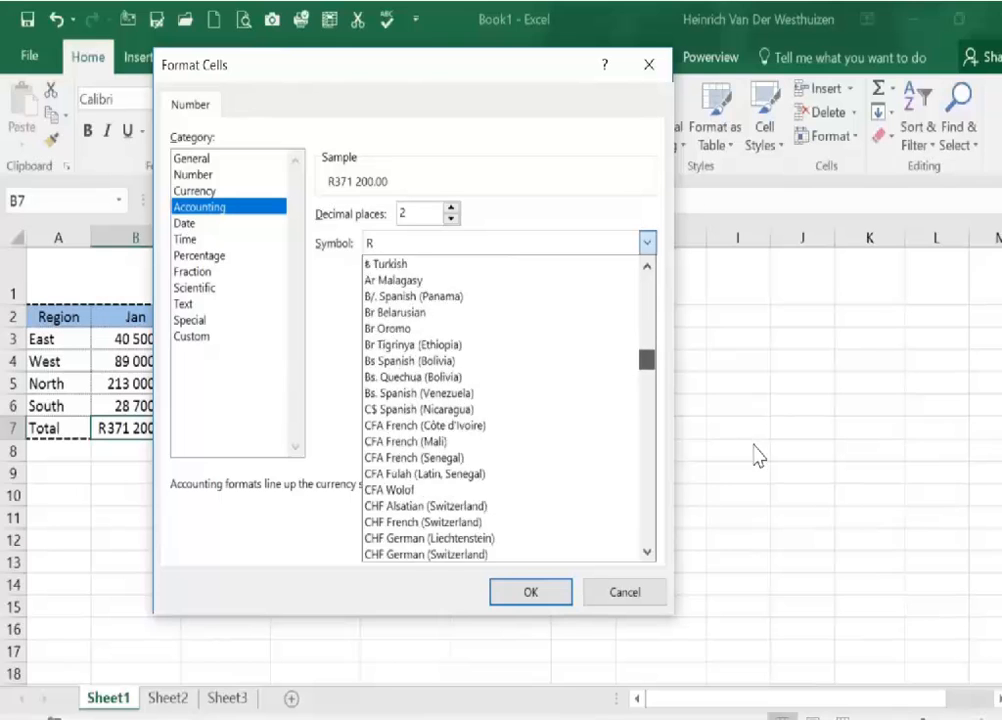
scroll(754, 503, up, 20)
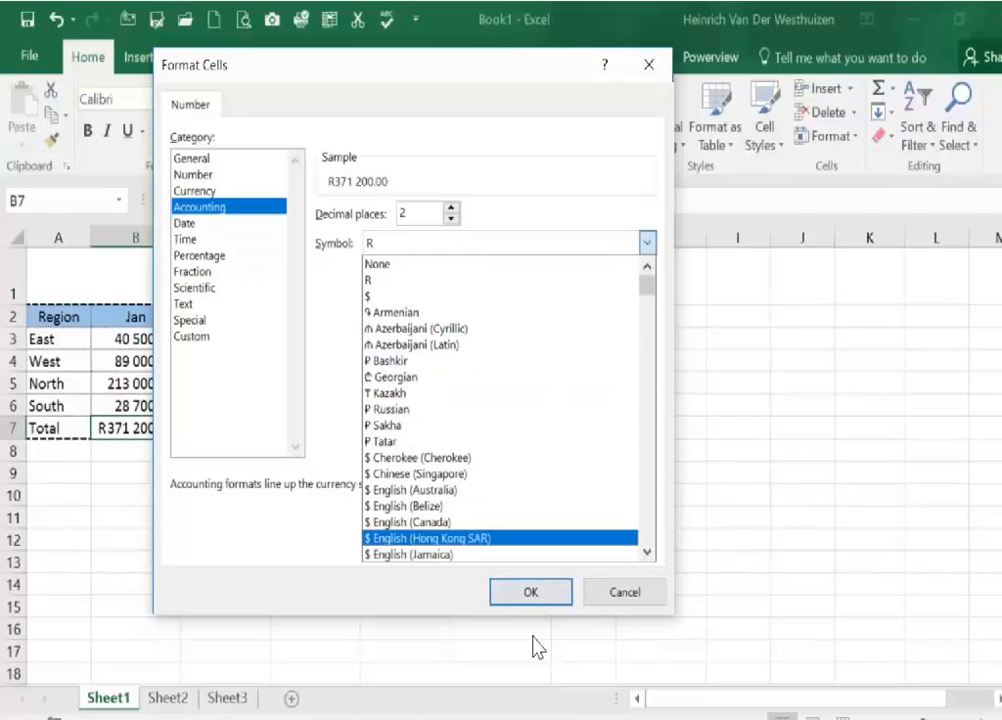
key(Up)
key(Return)
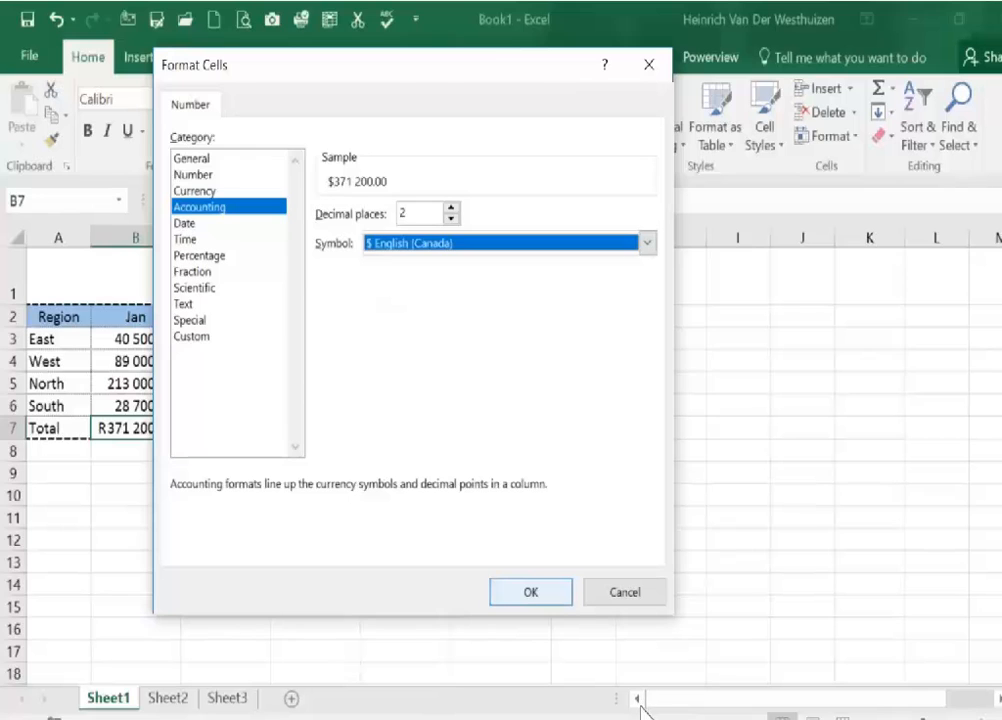
key(Return)
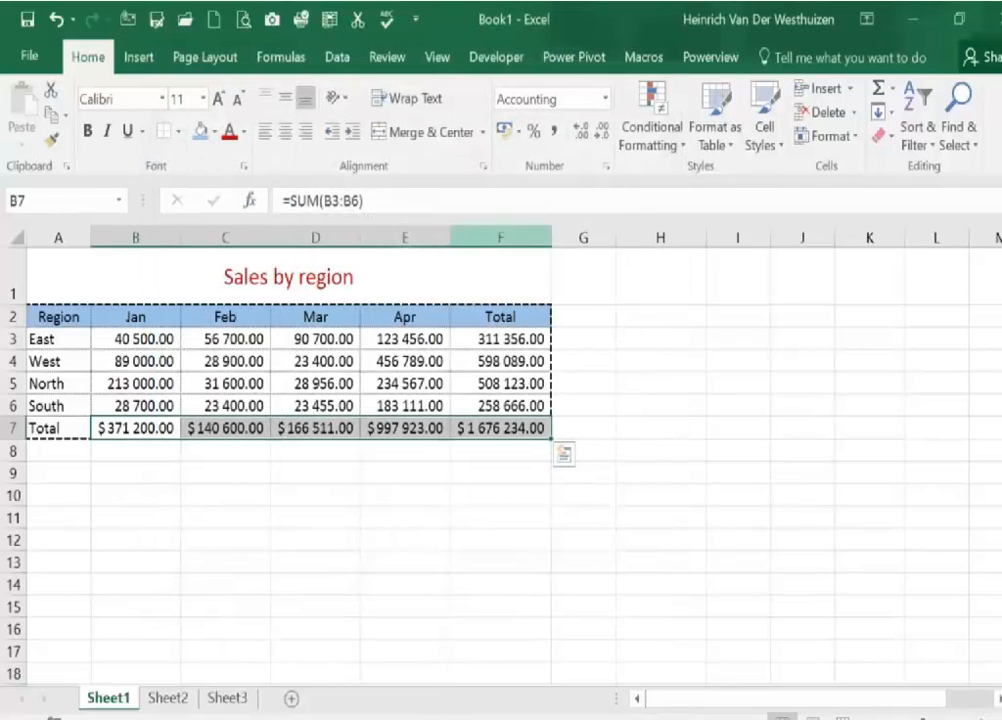
click(505, 131)
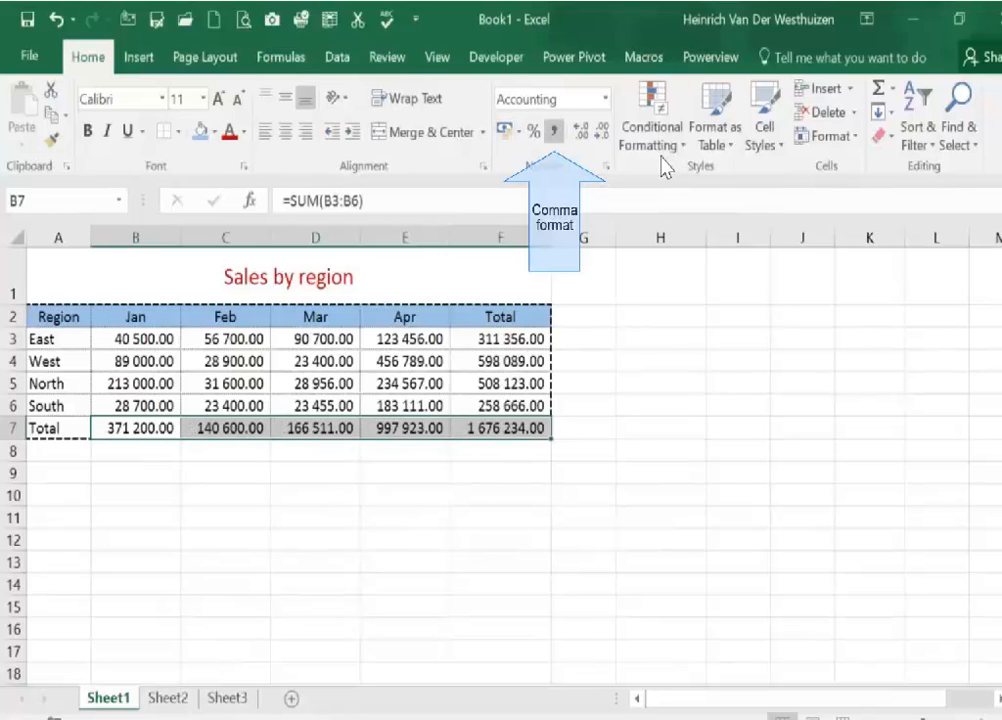
Review the Currency format options and give the totals in B7:F7 the Number format with two decimal places and the 1000 separator
click(606, 166)
key(Up)
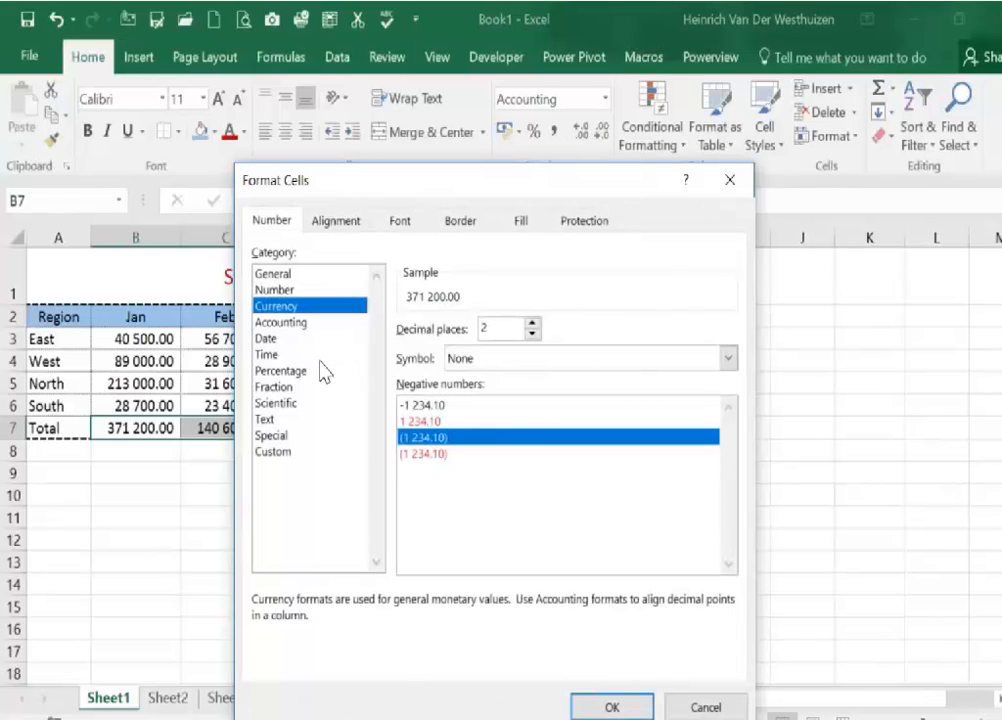
click(545, 358)
click(540, 358)
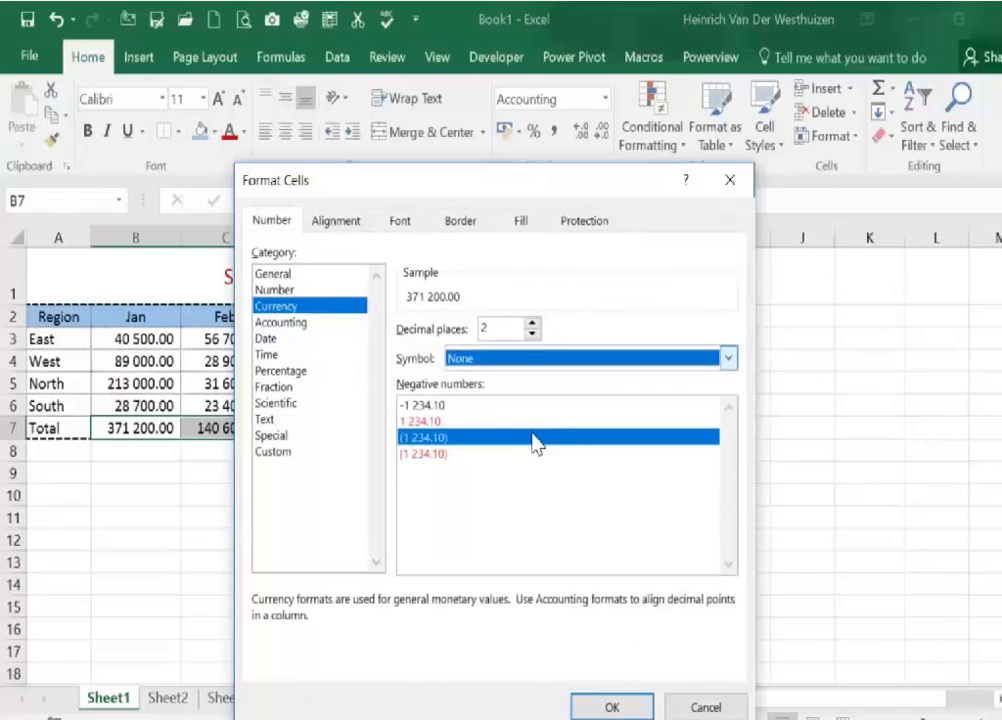
click(332, 290)
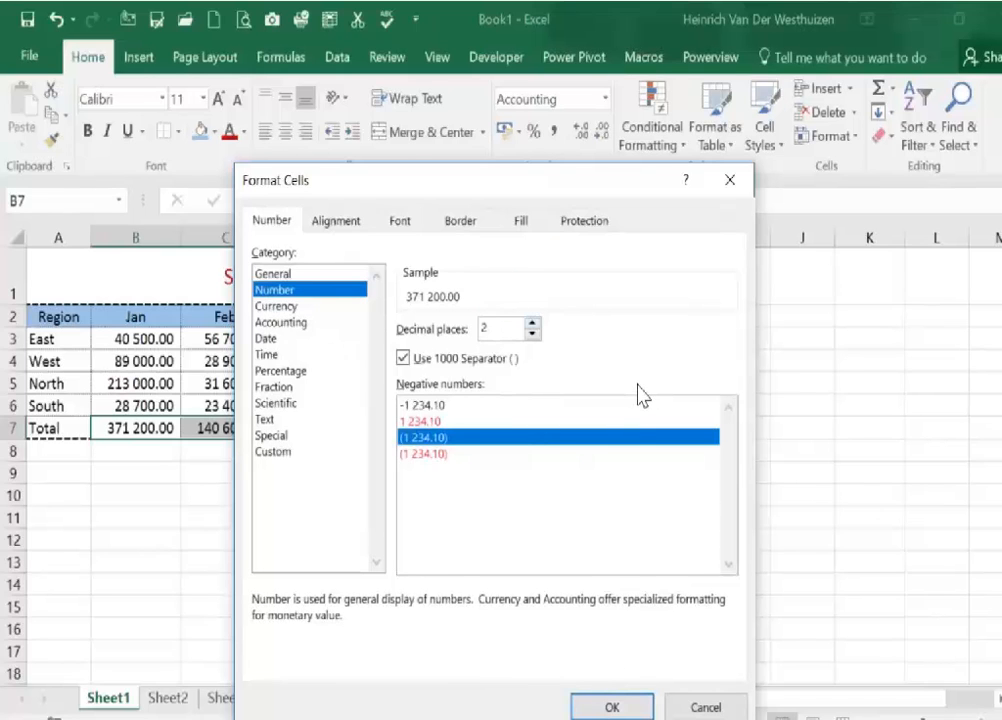
click(532, 323)
key(Down)
click(612, 707)
Enter 0.15 in cell H4 and format it as a percentage
click(660, 362)
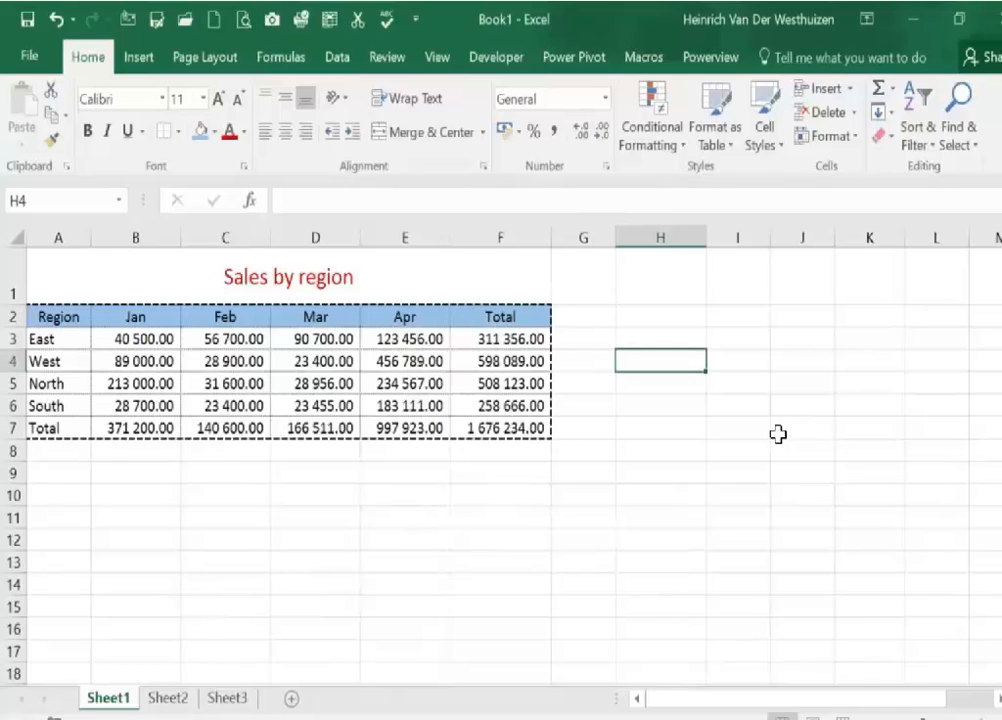
text(0.)
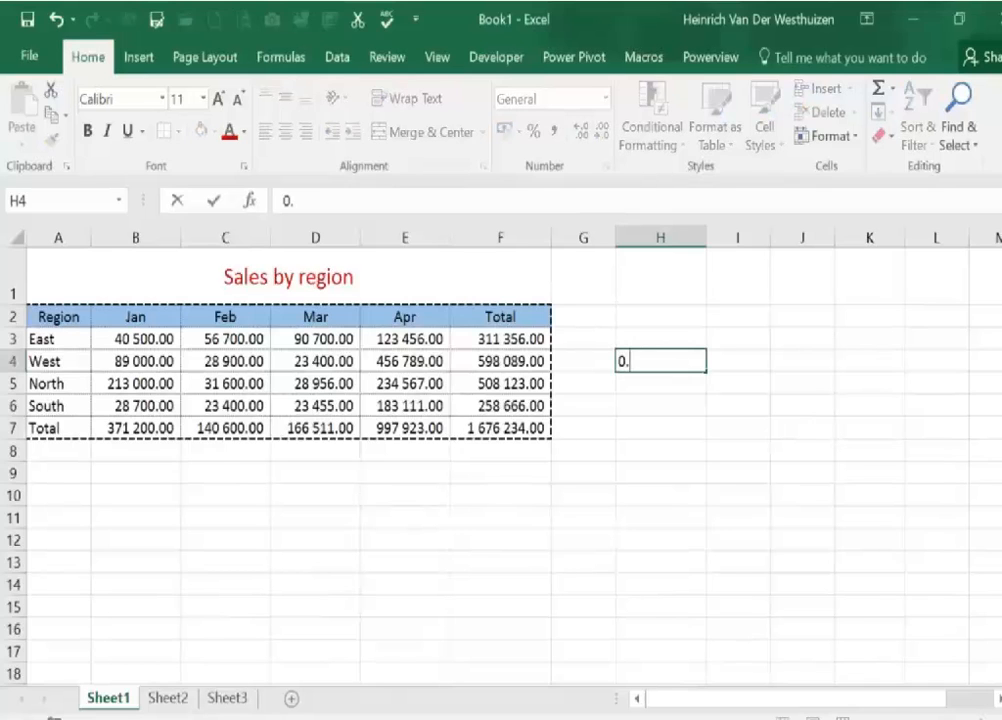
text(15)
key(Return)
click(660, 361)
click(533, 131)
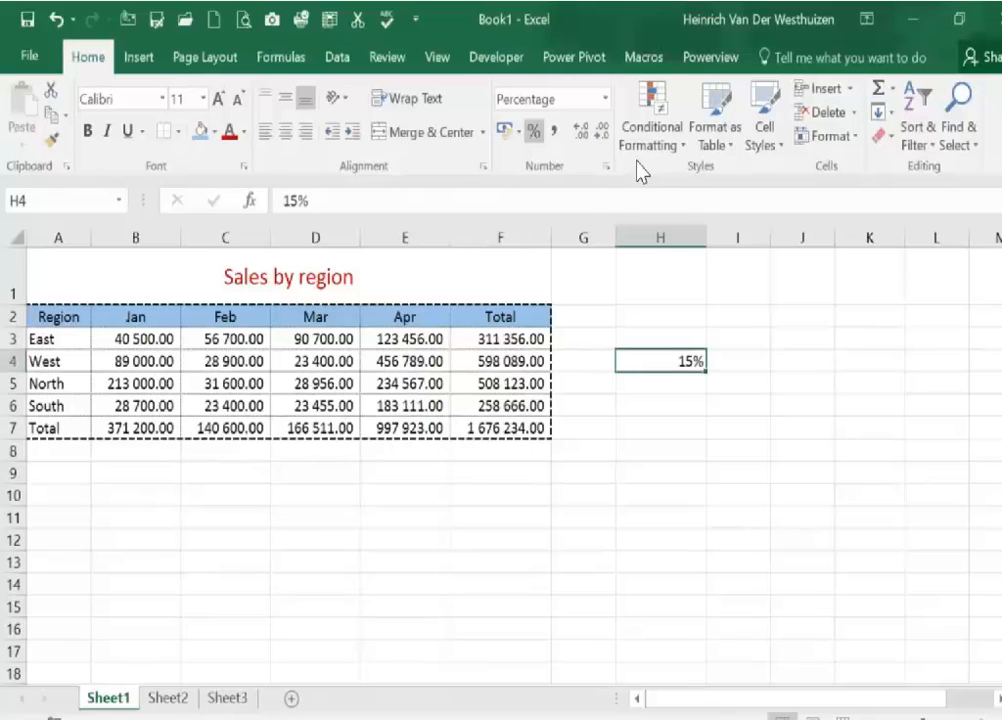
Enter 789.45 in cell G10 and reselect that cell
click(583, 495)
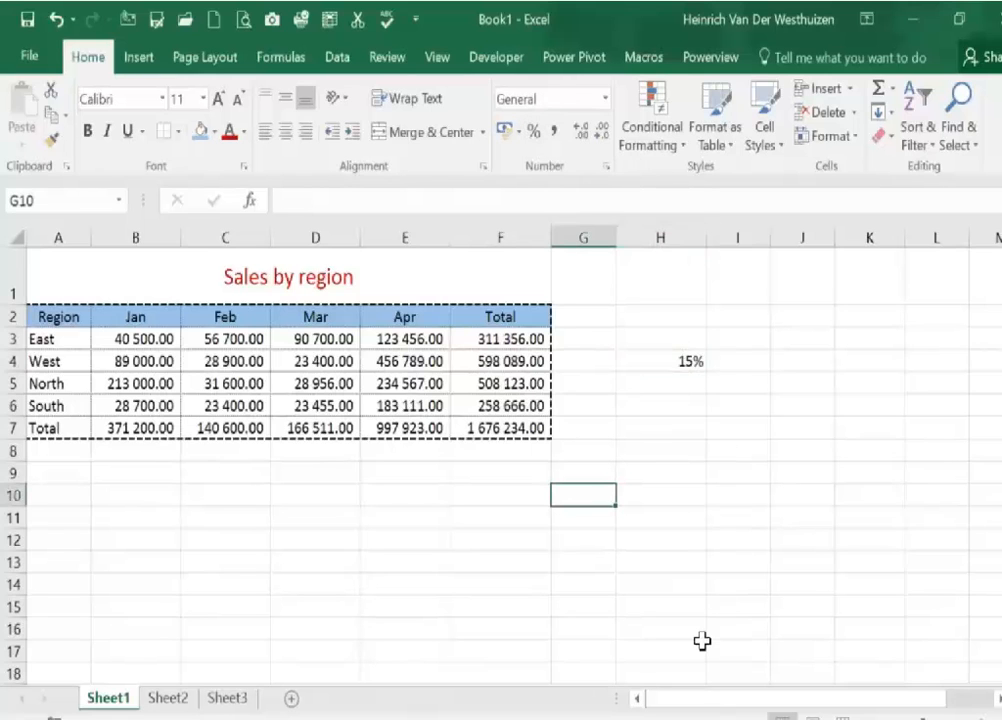
text(789.)
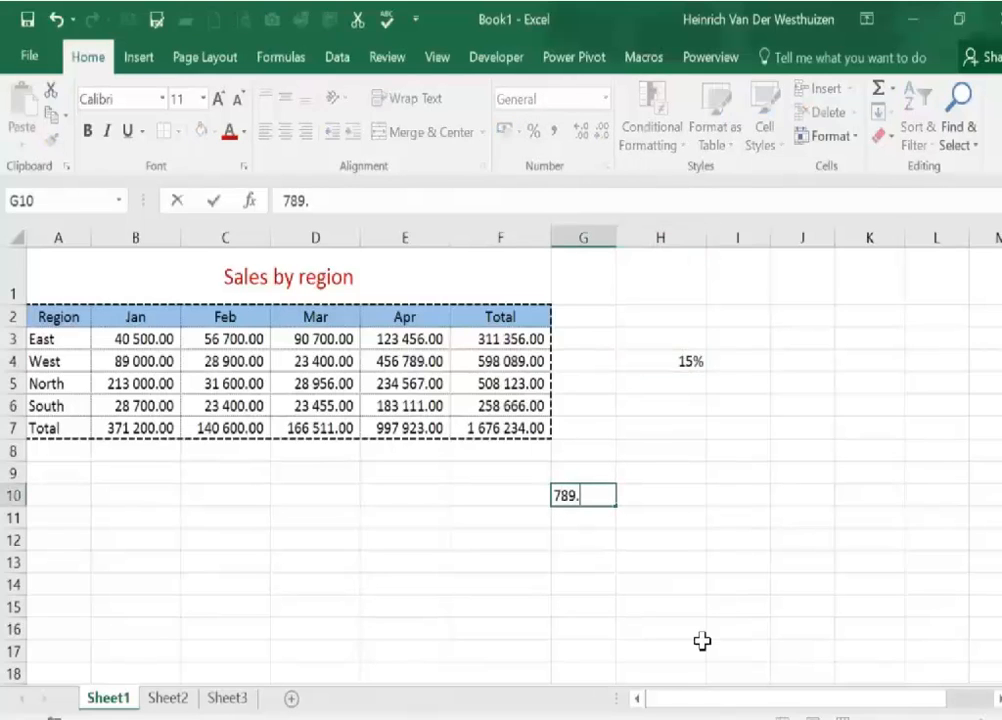
text(45)
key(Return)
key(Return)
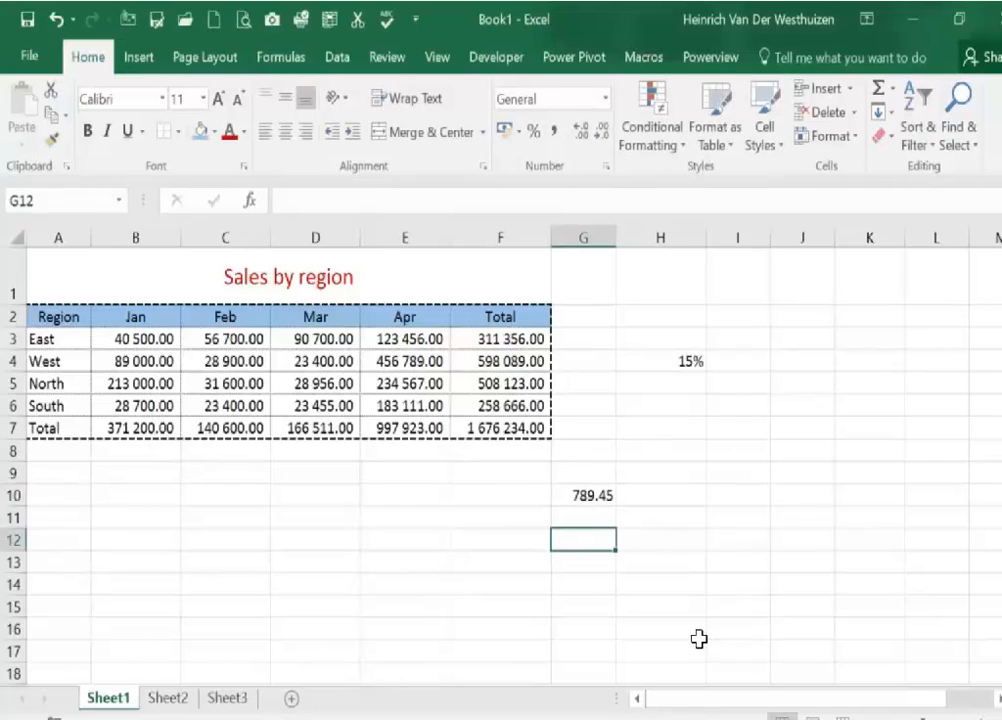
key(Up)
key(Up)
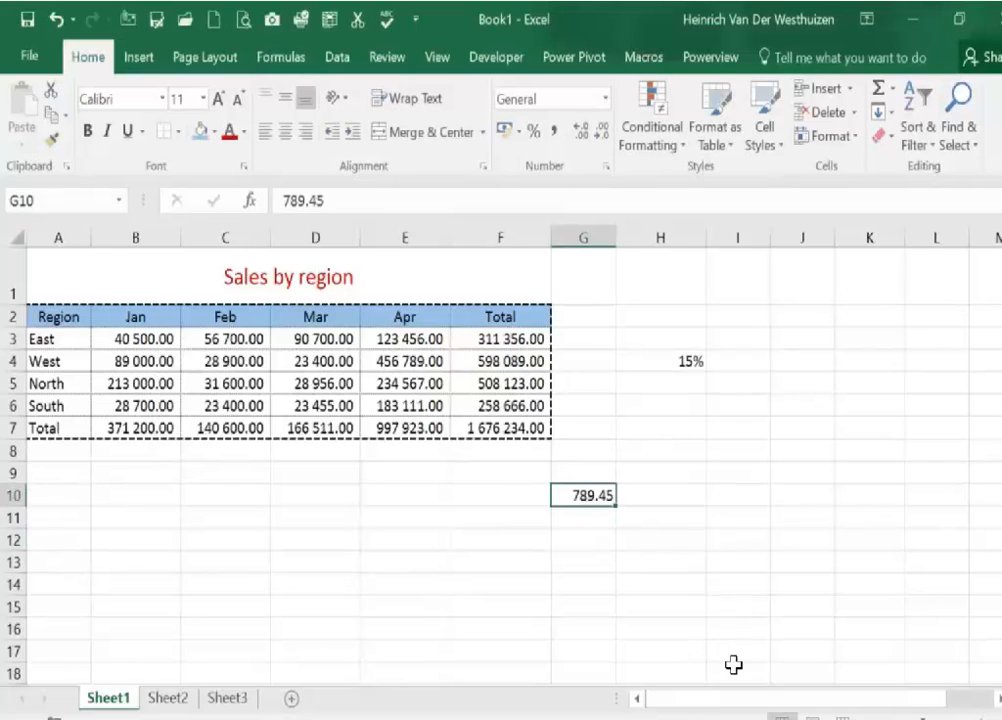
Decrease the decimals shown in G10 to none and increase them back to two, checking the stored value
click(600, 131)
click(600, 131)
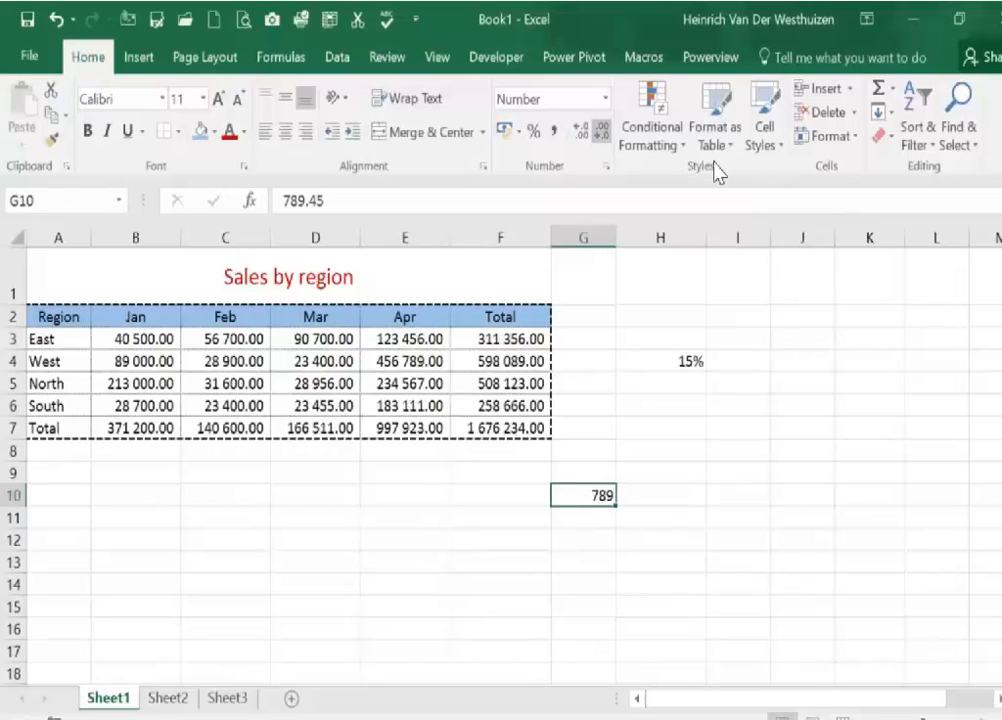
click(580, 131)
click(580, 131)
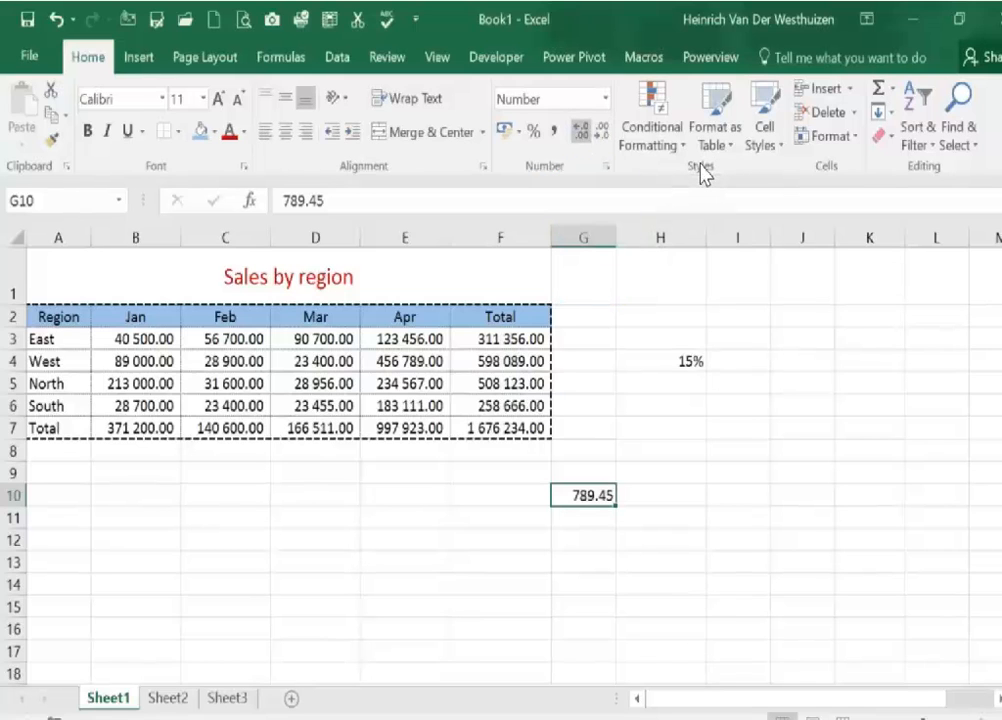
drag(325, 201, 281, 201)
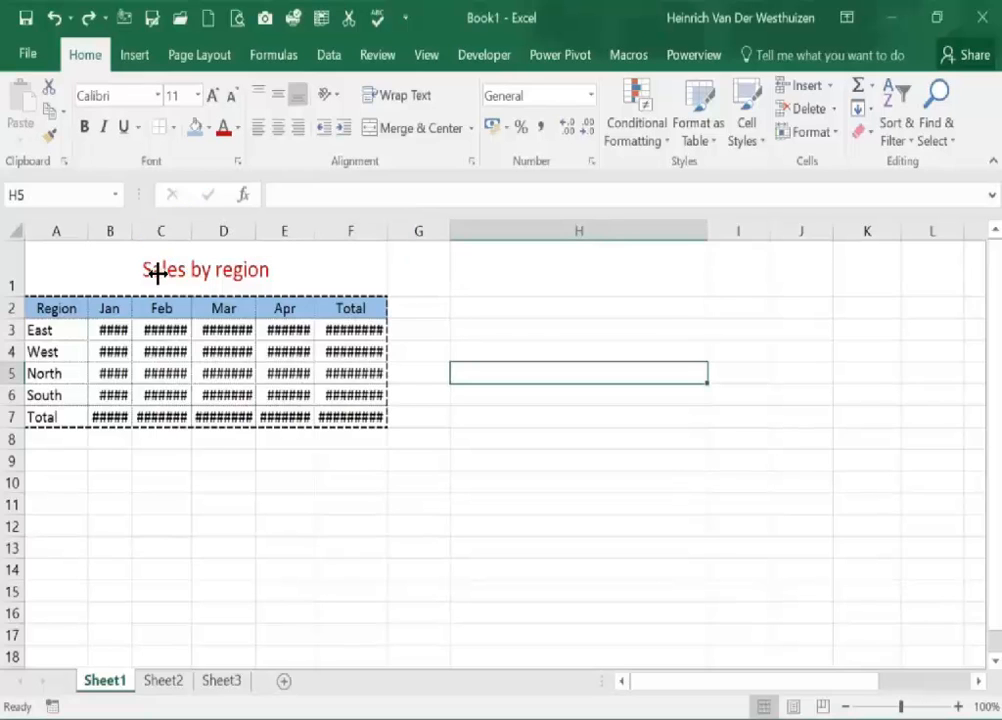
Widen the Jan and Feb columns (B and C) to fit their numbers
mouse_move(157, 272)
mouse_down()
mouse_move(222, 272)
mouse_move(168, 271)
mouse_up()
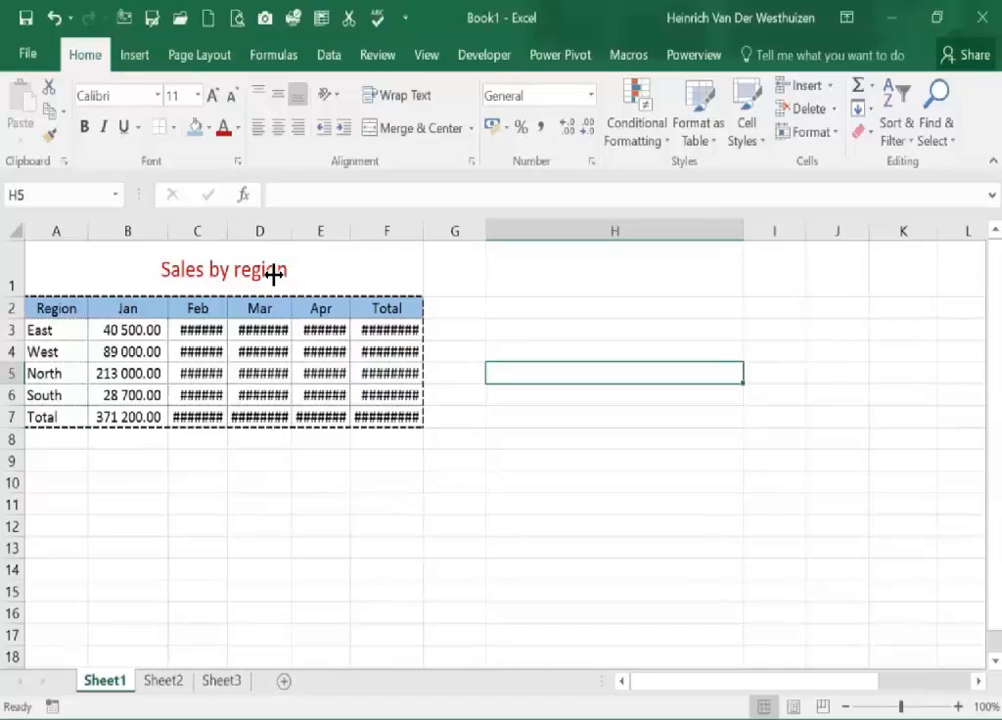
double_click(228, 231)
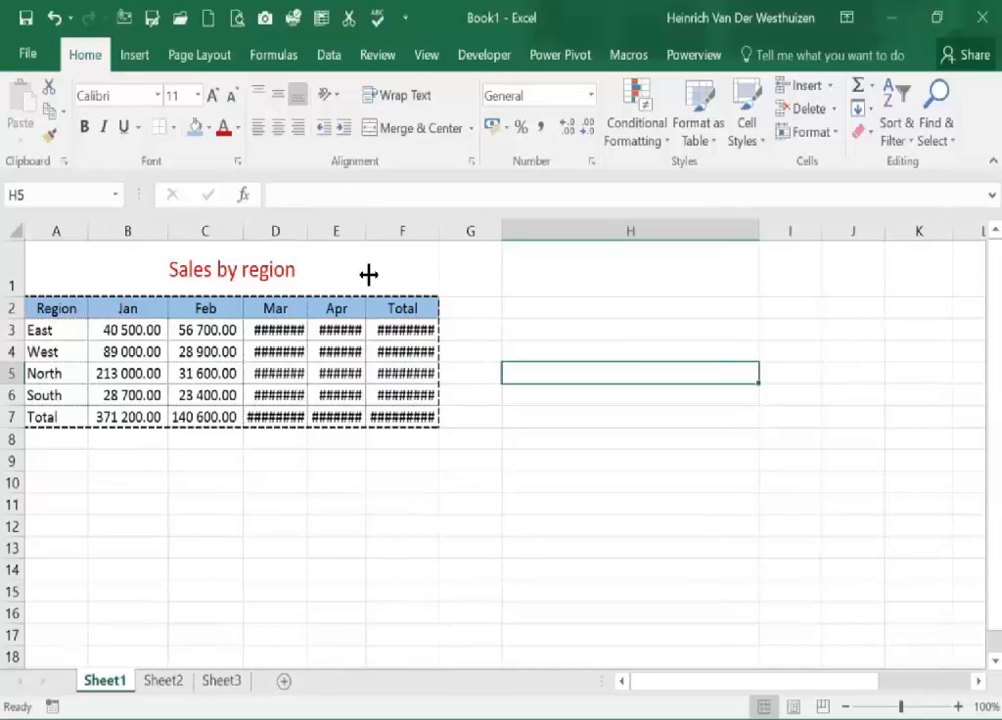